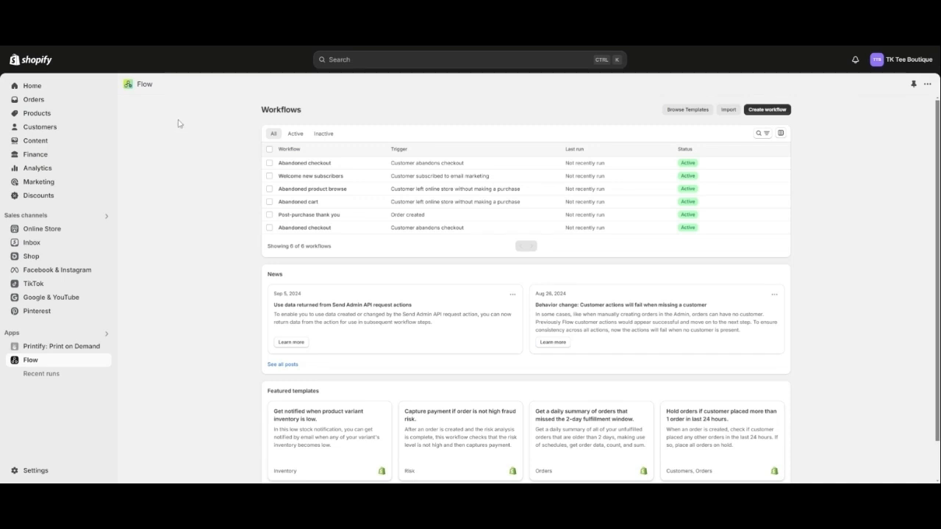
# Search the store admin for "flow" and look over the Flow app's workflow list, news and featured templates.
pyautogui.click(355, 68)
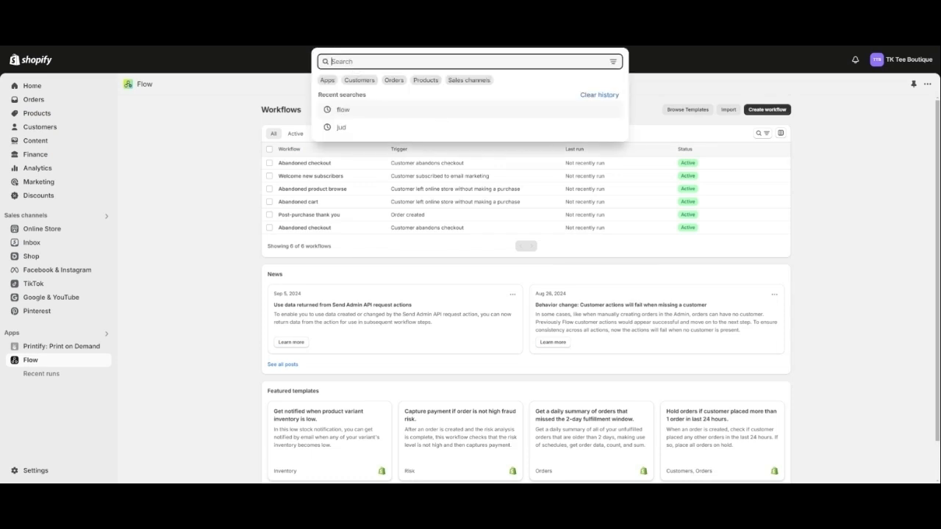
pyautogui.write('flow')
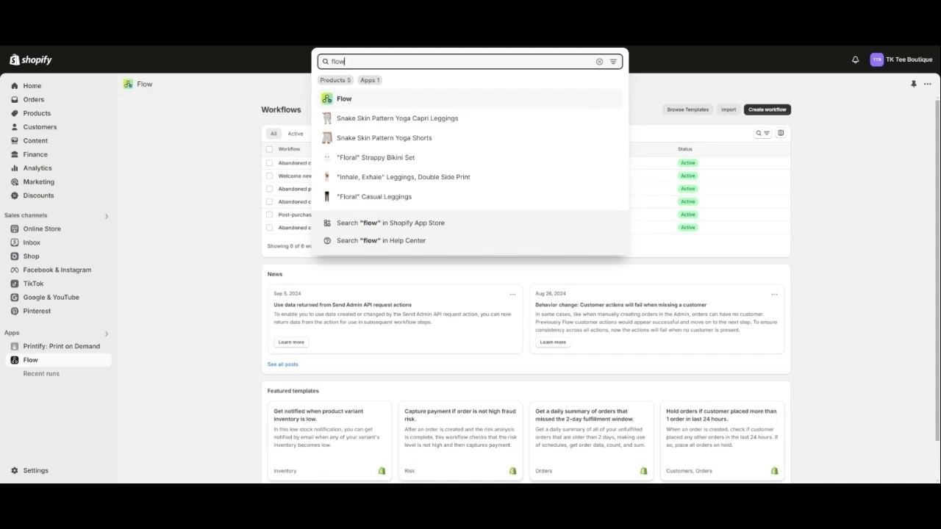
pyautogui.click(214, 129)
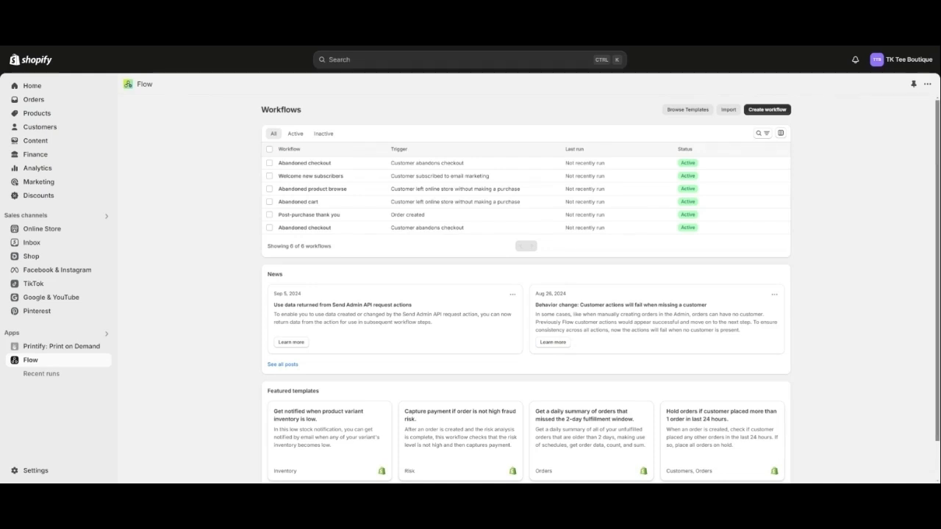
pyautogui.scroll(-1, 526, 287)
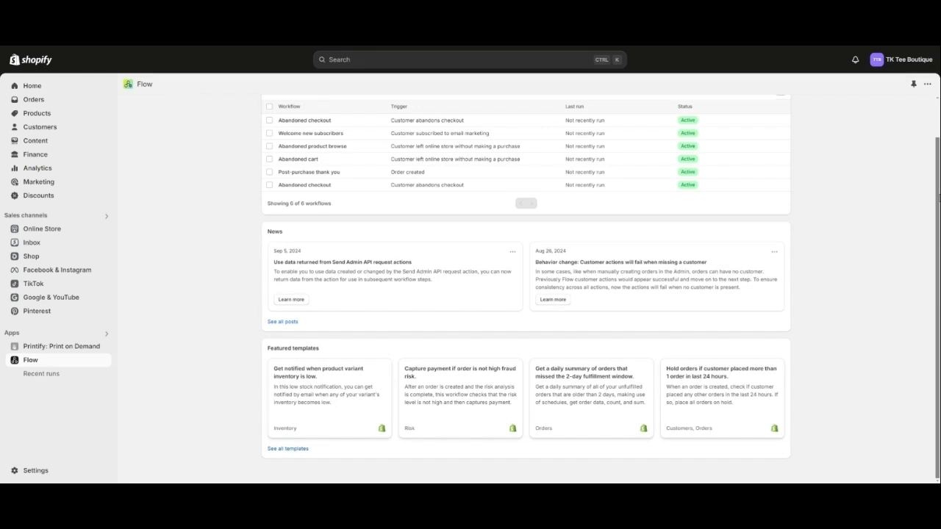
pyautogui.scroll(1, 937, 158)
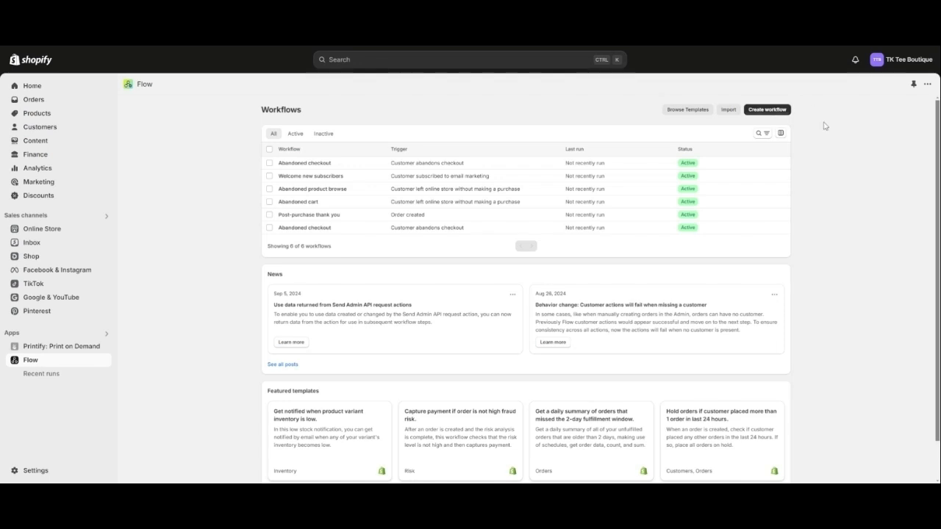
# Browse the workflow templates, filter them by the Promotions category, and return to the workflow list.
pyautogui.click(690, 115)
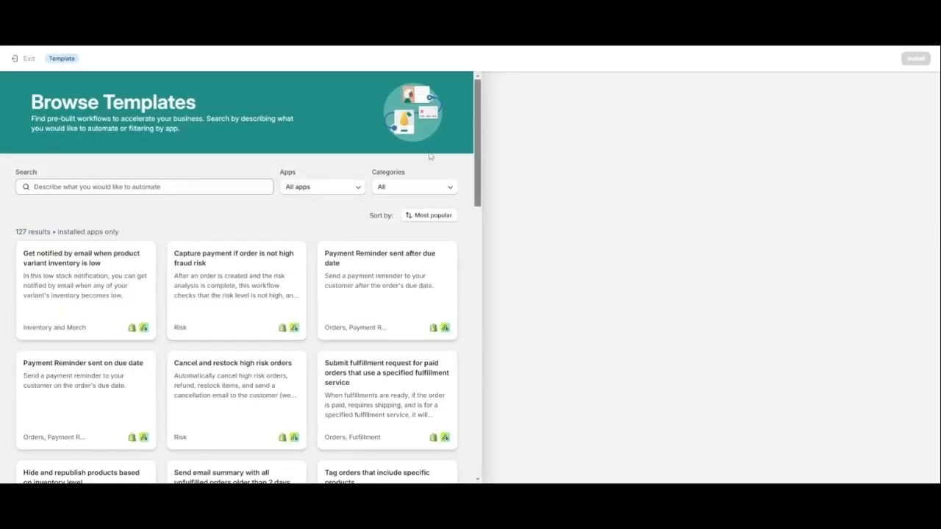
pyautogui.moveTo(473, 128); pyautogui.dragTo(483, 99)
pyautogui.click(426, 190)
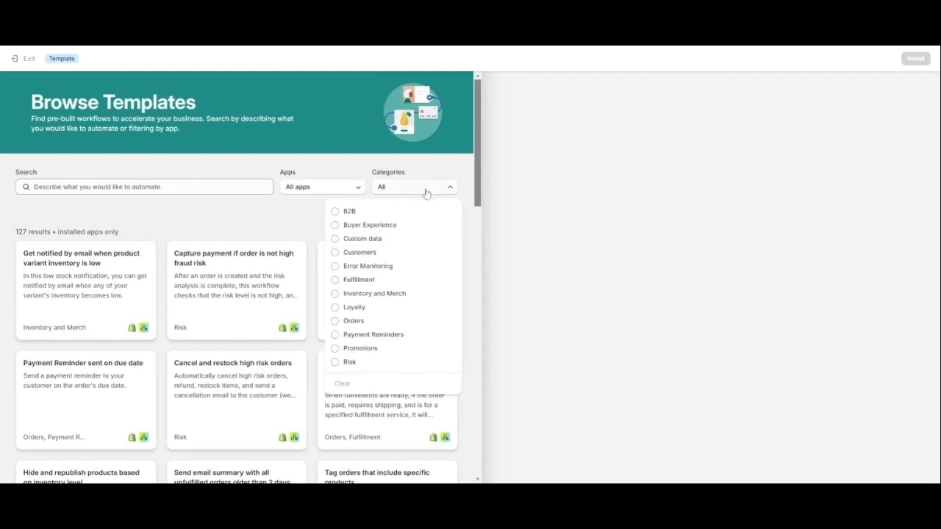
pyautogui.click(378, 350)
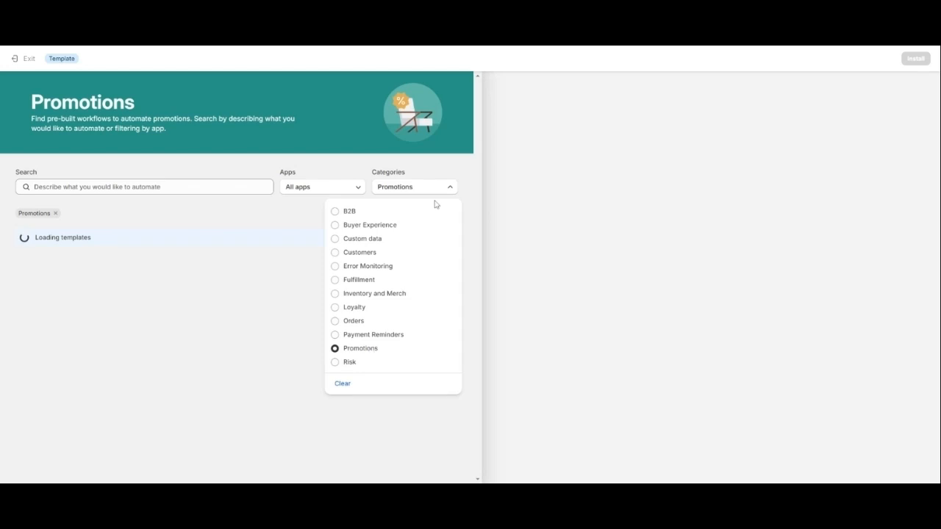
pyautogui.click(477, 165)
pyautogui.moveTo(476, 165); pyautogui.dragTo(472, 119)
pyautogui.click(22, 59)
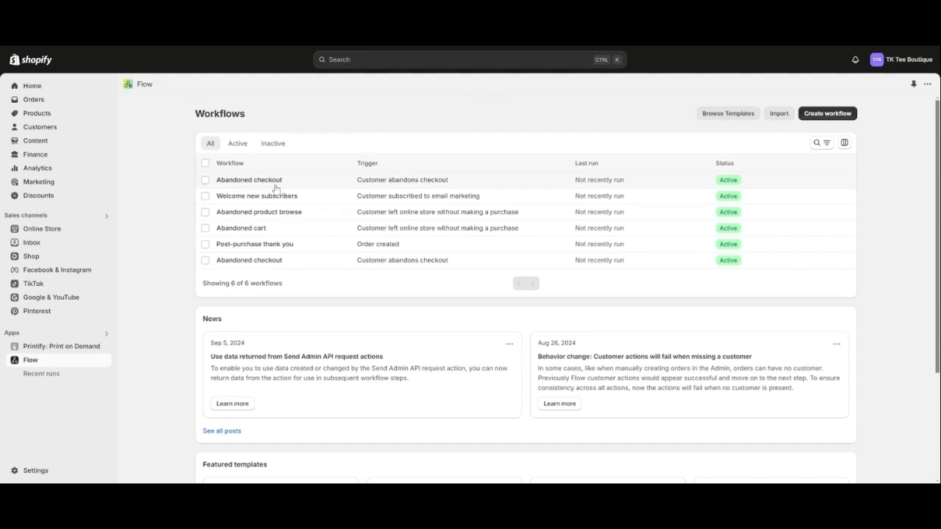
# Open the first Abandoned checkout workflow in the list for editing.
pyautogui.click(267, 181)
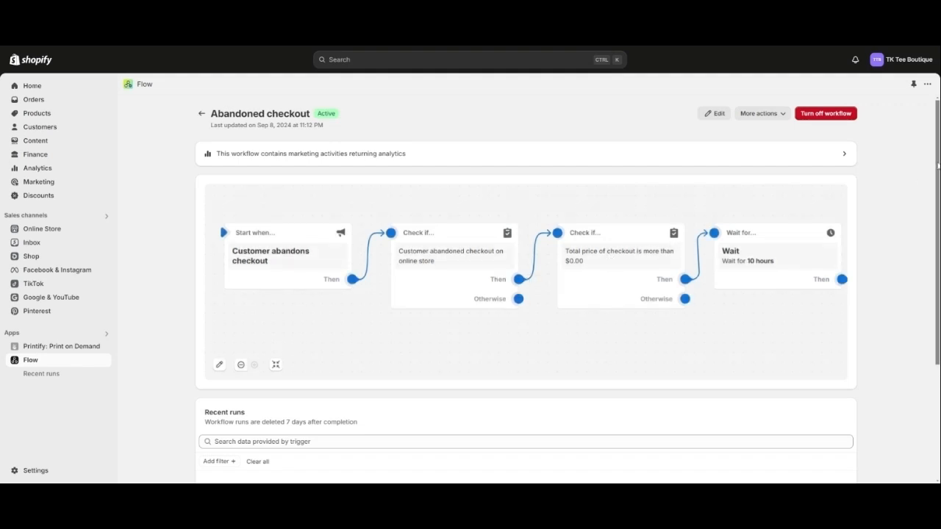
pyautogui.moveTo(938, 167); pyautogui.dragTo(938, 191)
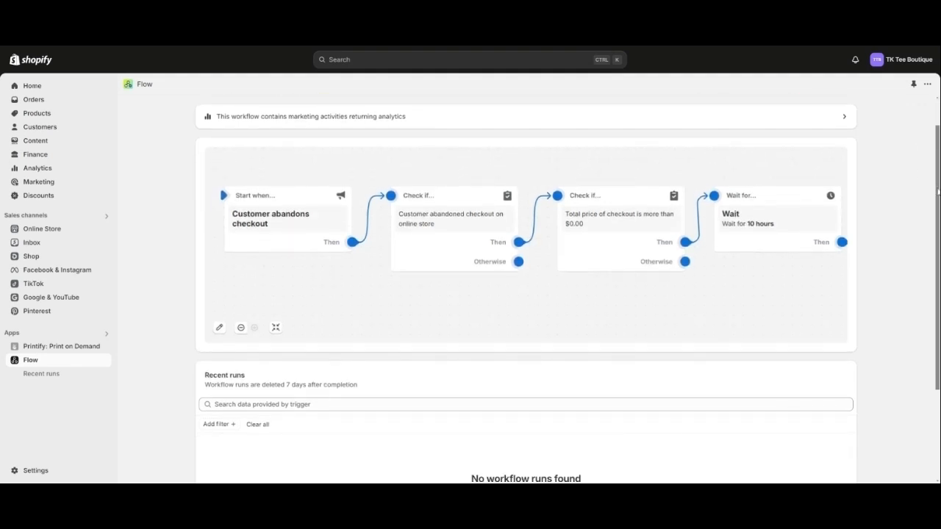
pyautogui.click(220, 329)
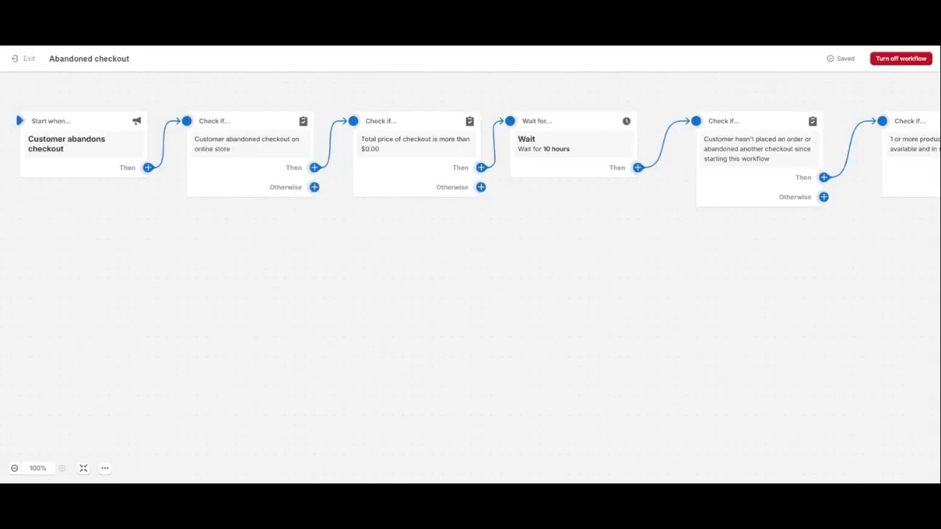
# Open the email template of the workflow's Send Marketing Email action for editing and accept reverting it to draft.
pyautogui.moveTo(52, 193)
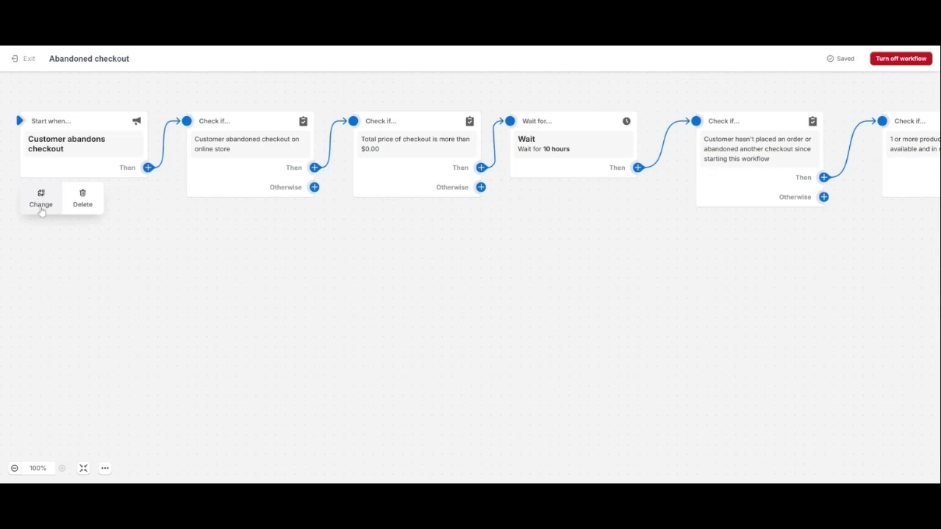
pyautogui.moveTo(250, 148)
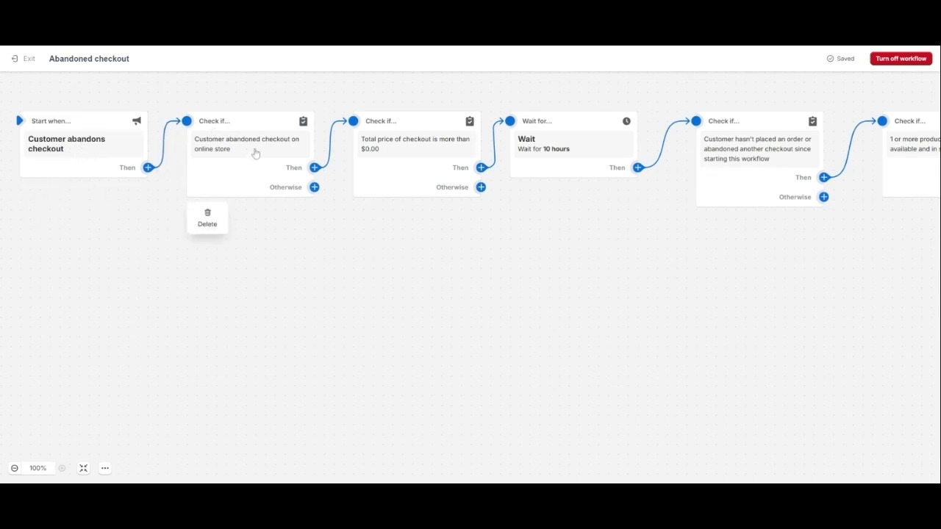
pyautogui.moveTo(475, 177)
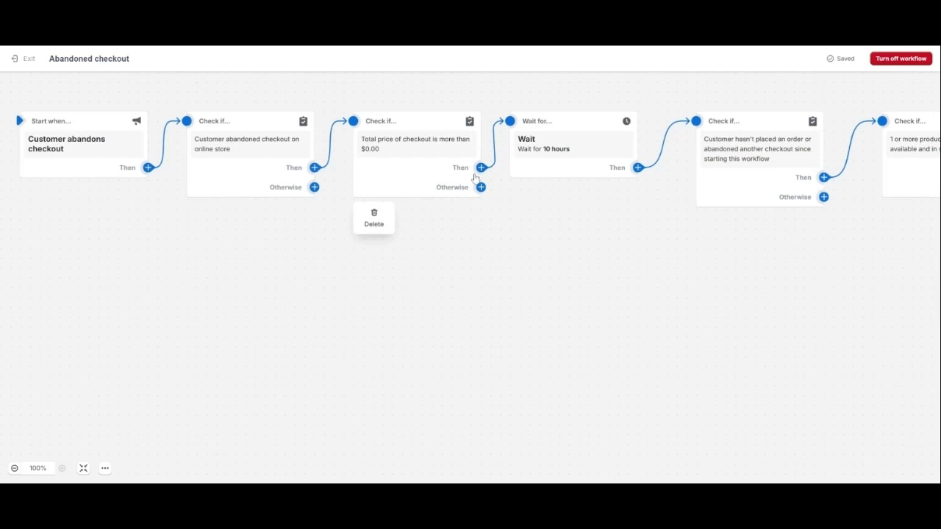
pyautogui.moveTo(769, 270); pyautogui.dragTo(279, 309)
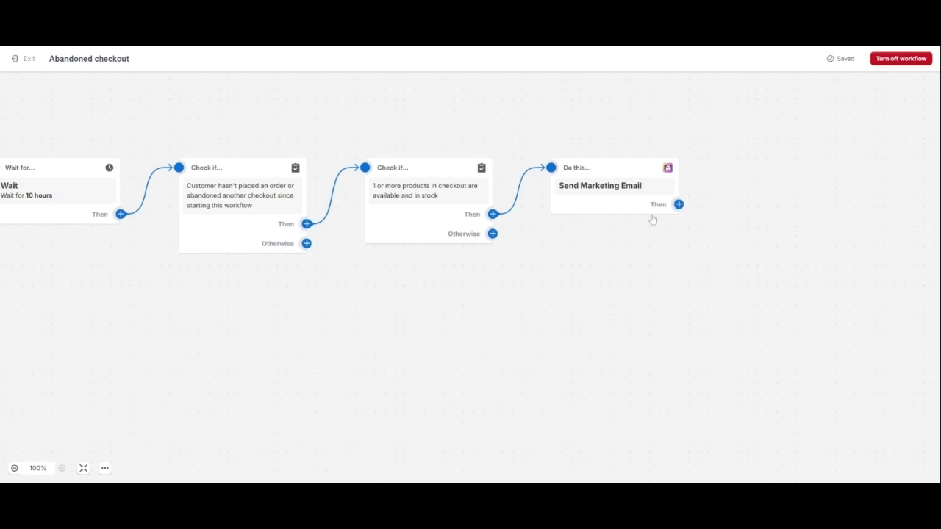
pyautogui.click(618, 189)
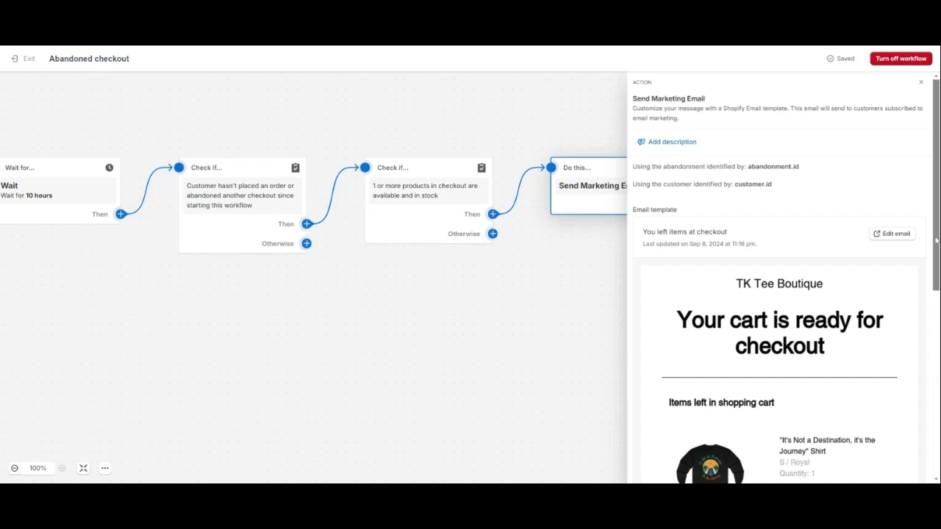
pyautogui.click(883, 235)
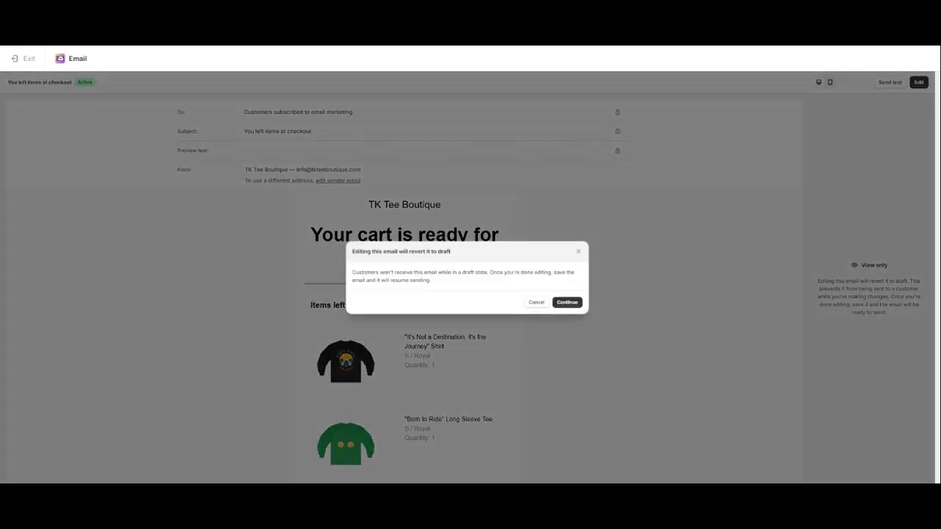
pyautogui.click(567, 302)
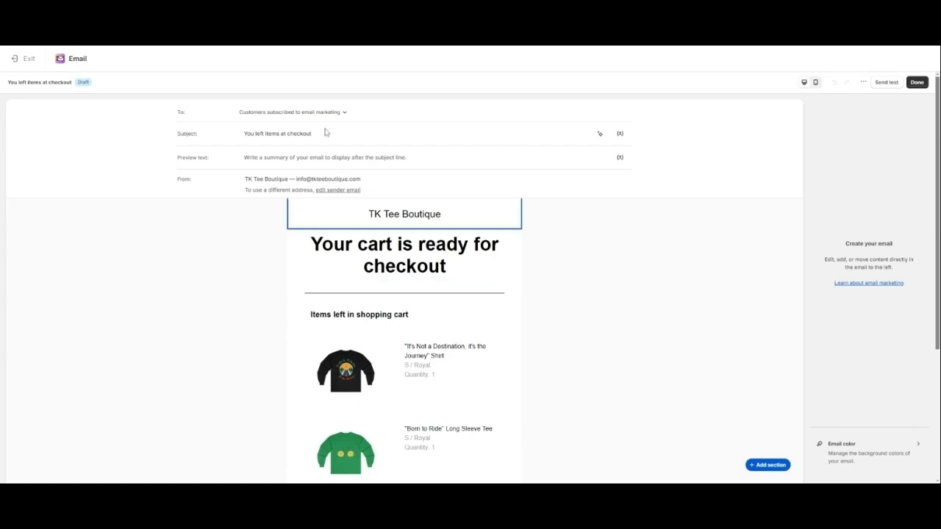
# Examine the email's subject and preview text fields and the settings of its colors, header, heading and abandoned checkout products sections.
pyautogui.click(312, 133)
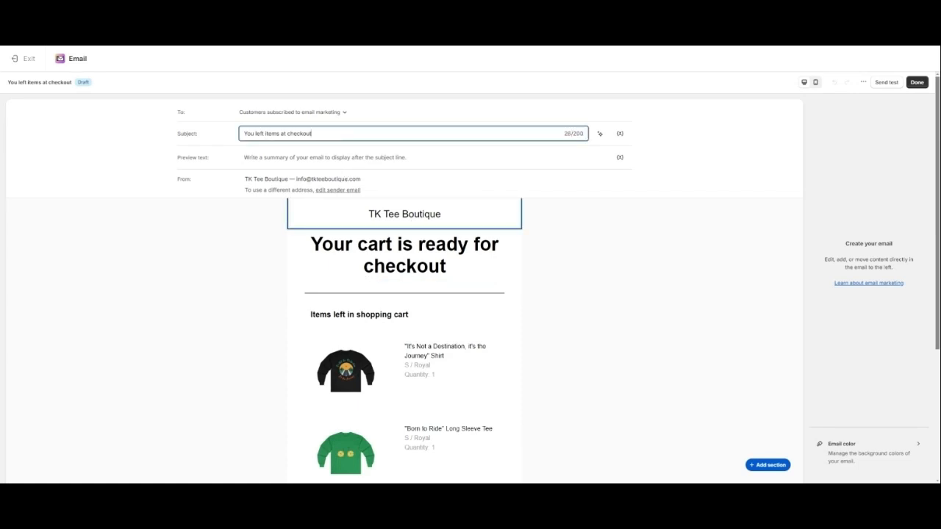
pyautogui.click(425, 162)
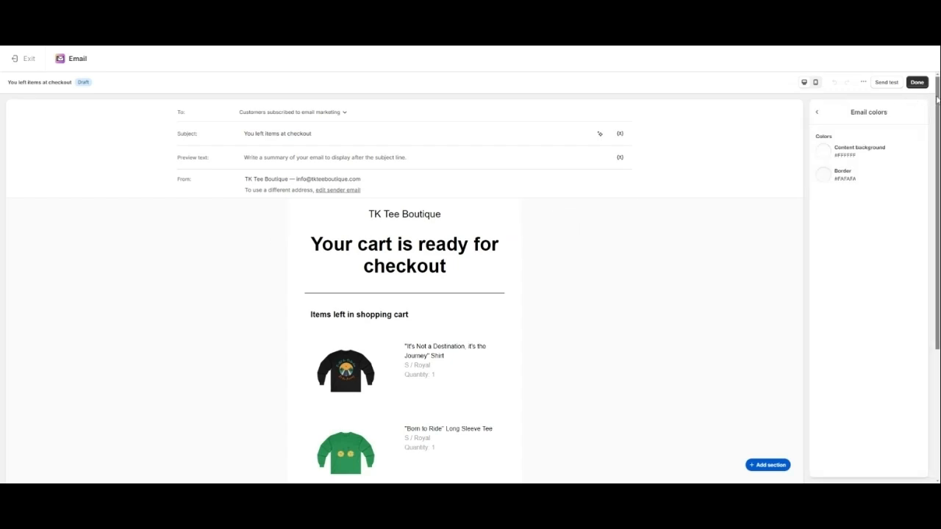
pyautogui.scroll(-3, 936, 131)
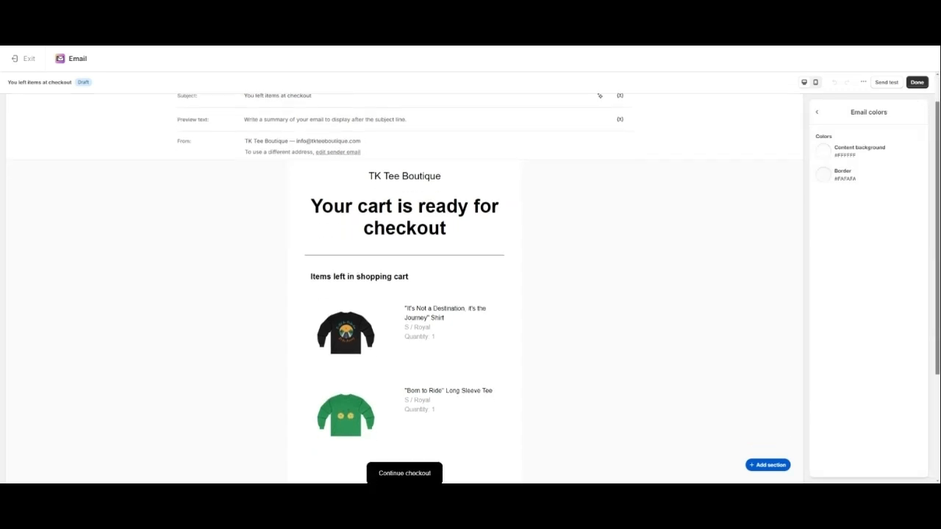
pyautogui.click(478, 122)
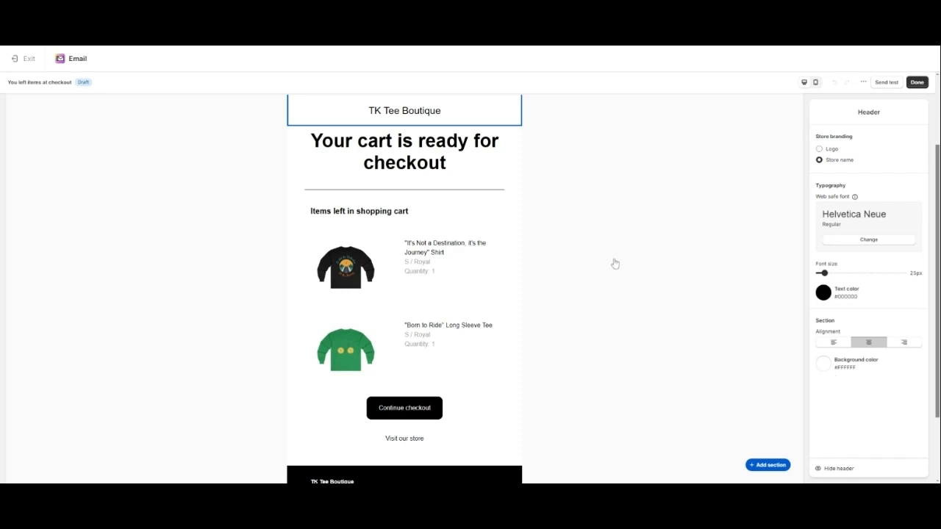
pyautogui.click(472, 177)
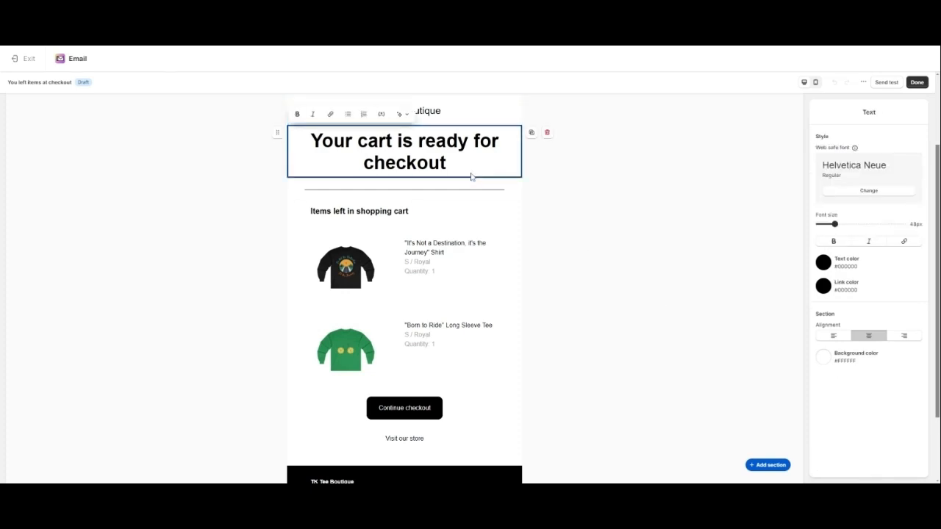
pyautogui.click(386, 290)
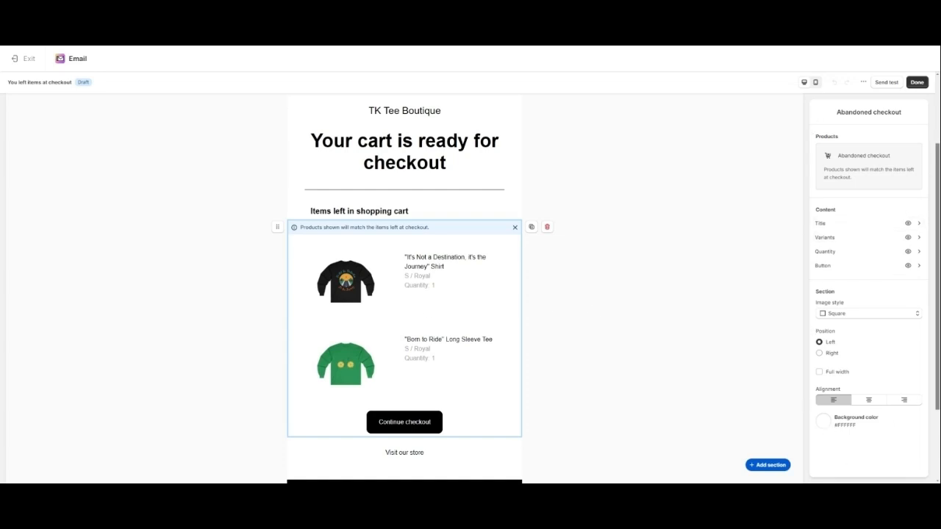
pyautogui.scroll(-3, 405, 294)
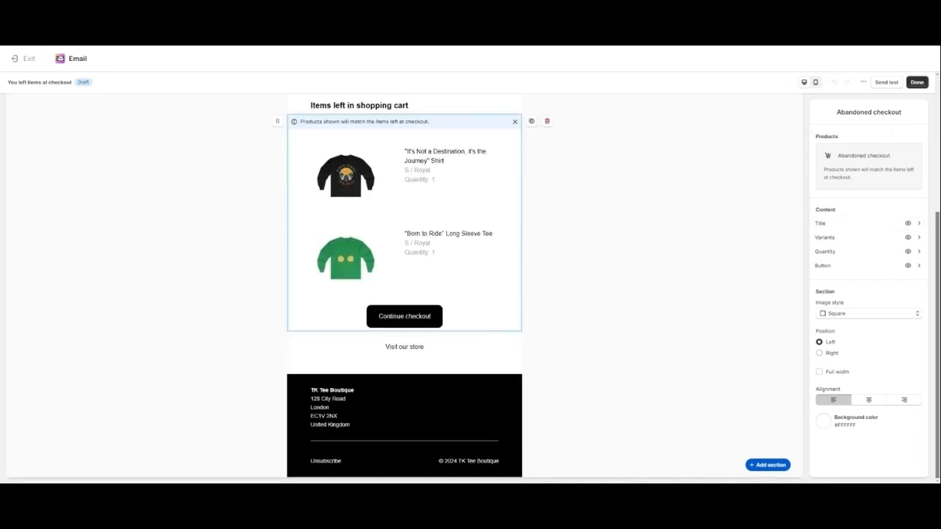
# Look at the available section types for the email and delete the "Visit our store" button section.
pyautogui.click(437, 368)
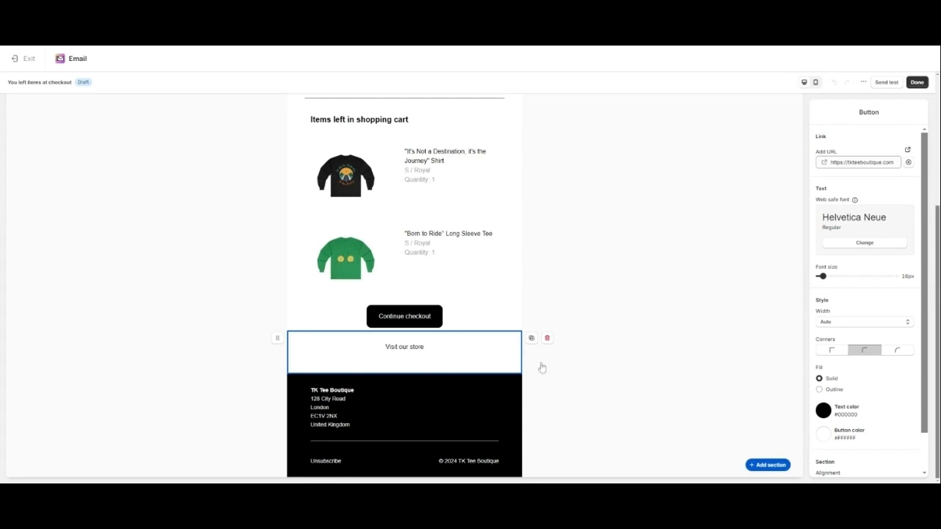
pyautogui.click(762, 469)
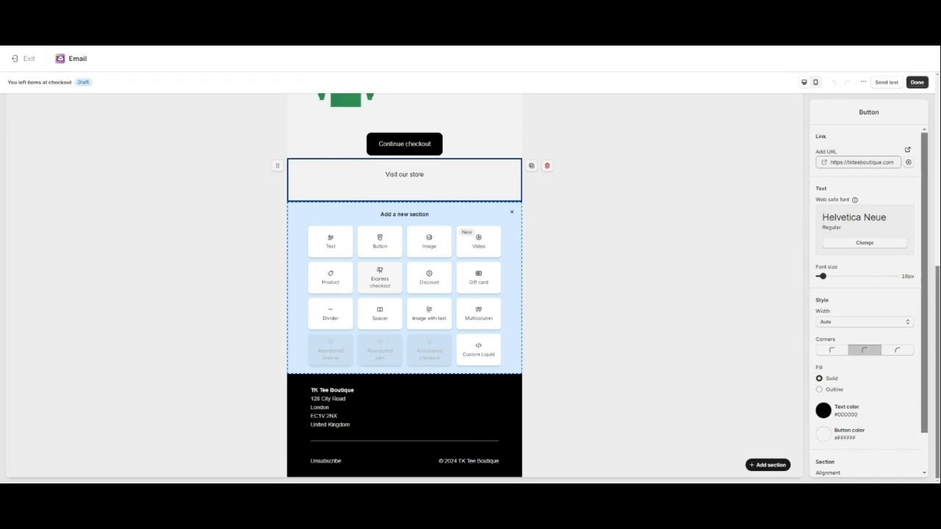
pyautogui.click(547, 166)
# View the shop information settings of the email footer and finish editing the email to return to the workflow.
pyautogui.click(438, 414)
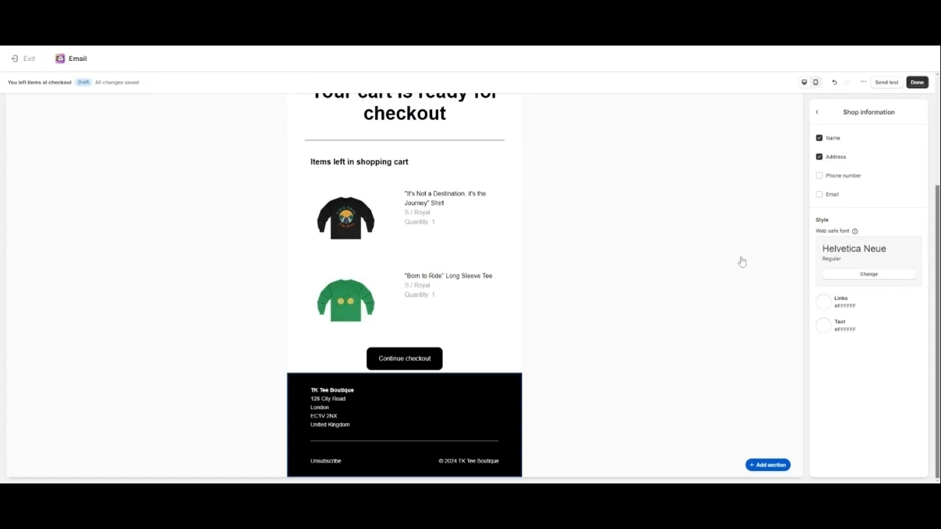
pyautogui.moveTo(938, 209); pyautogui.dragTo(918, 97)
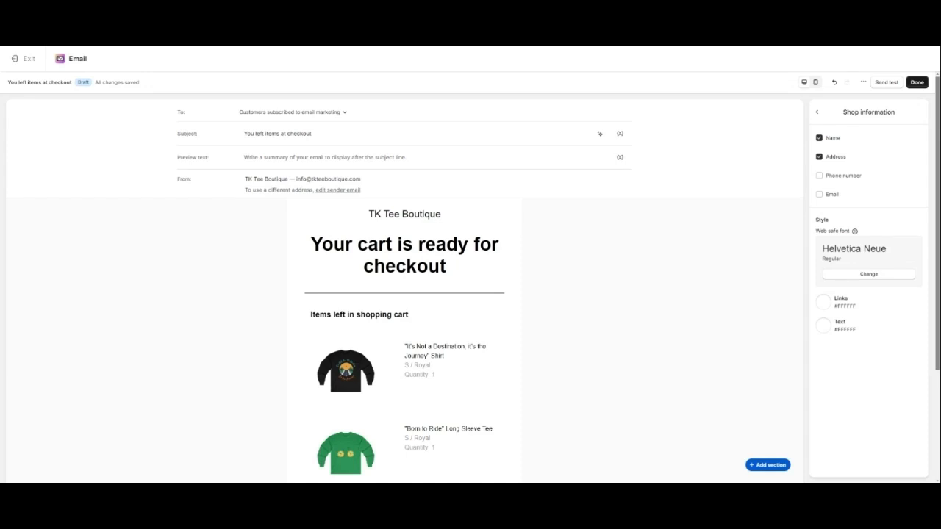
pyautogui.click(924, 87)
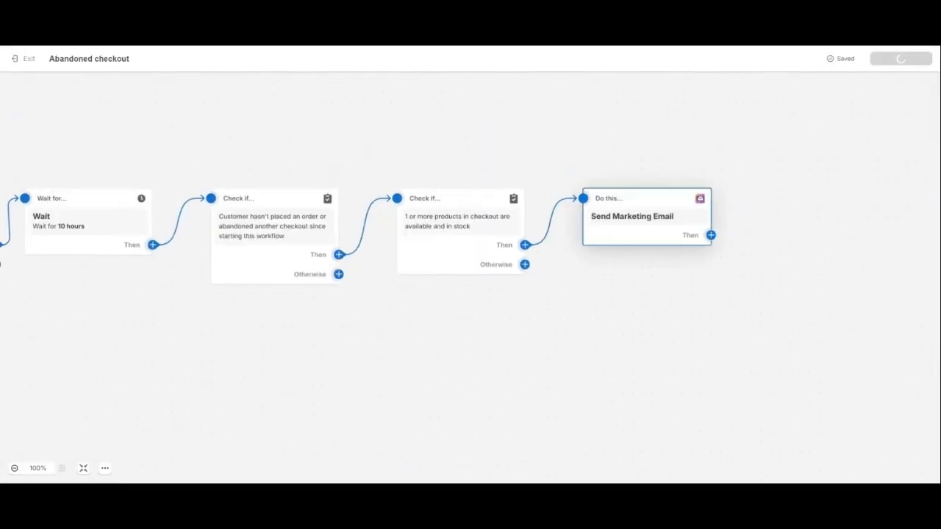
# Examine the conditions, wait step and email action along the Abandoned checkout workflow, back to its trigger.
pyautogui.moveTo(147, 420); pyautogui.dragTo(700, 334)
pyautogui.click(339, 364)
pyautogui.moveTo(641, 214)
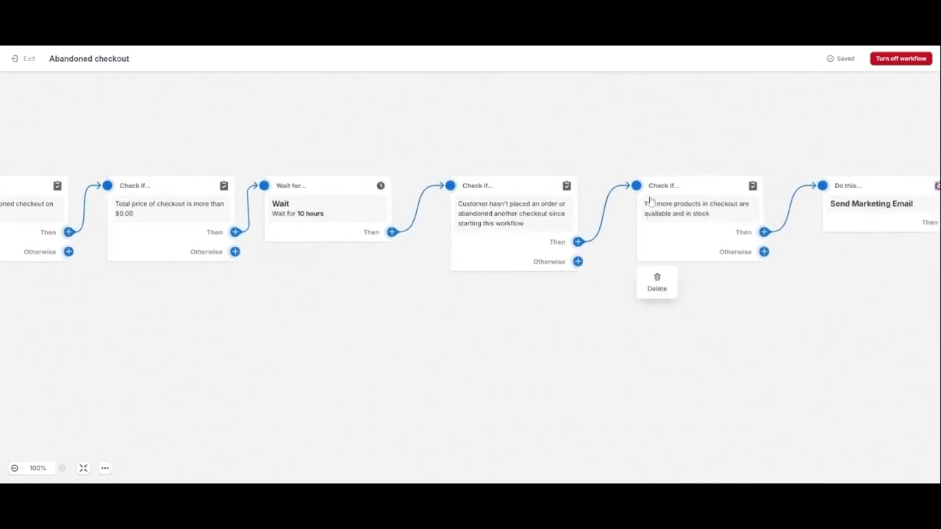
pyautogui.moveTo(577, 269)
pyautogui.moveTo(488, 185)
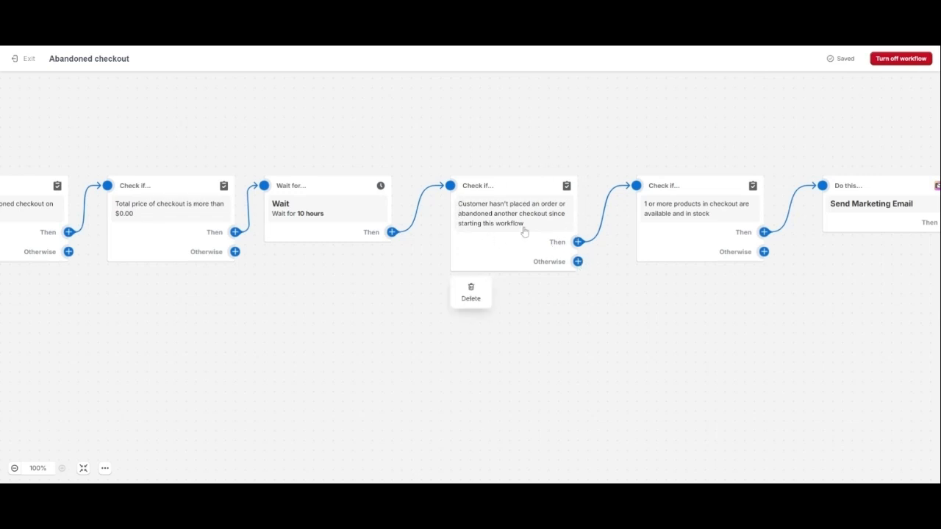
pyautogui.moveTo(711, 214)
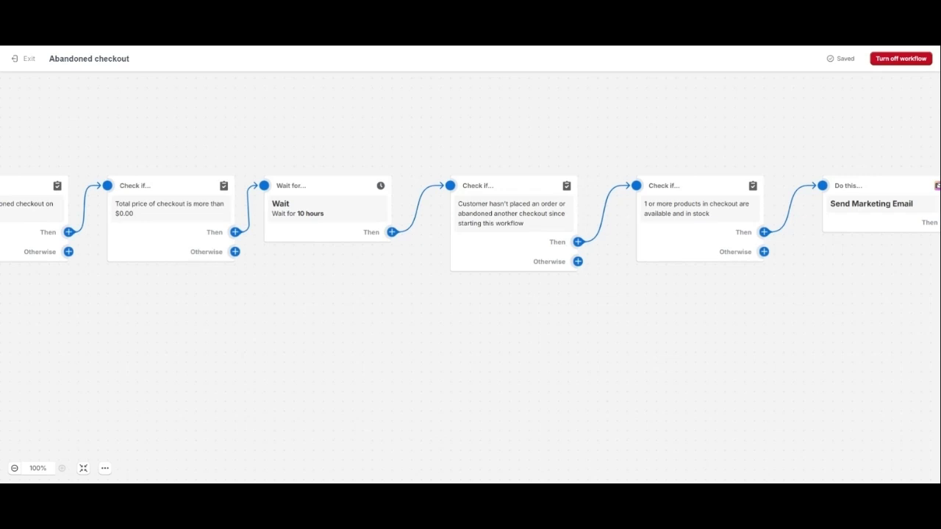
pyautogui.moveTo(326, 287); pyautogui.dragTo(649, 313)
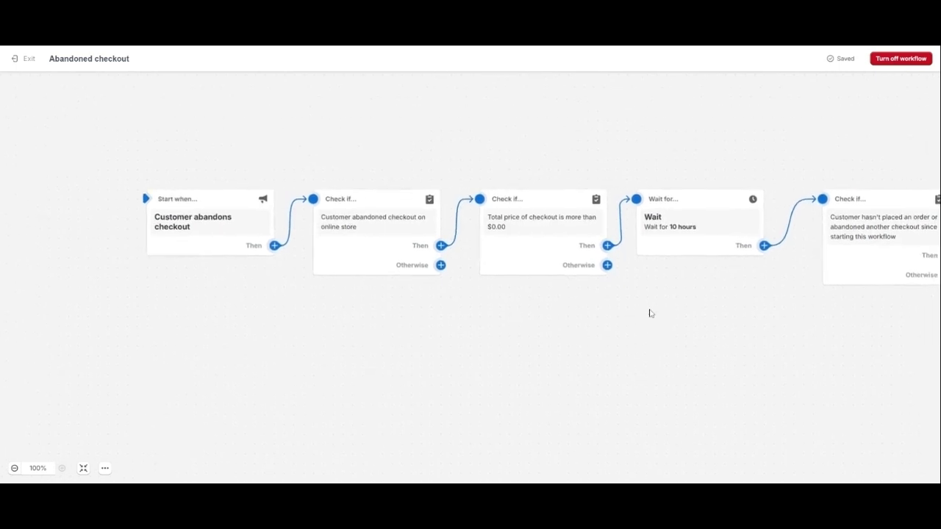
# Dismiss the action selection without adding a step and exit the Abandoned checkout workflow editor.
pyautogui.doubleClick(579, 338)
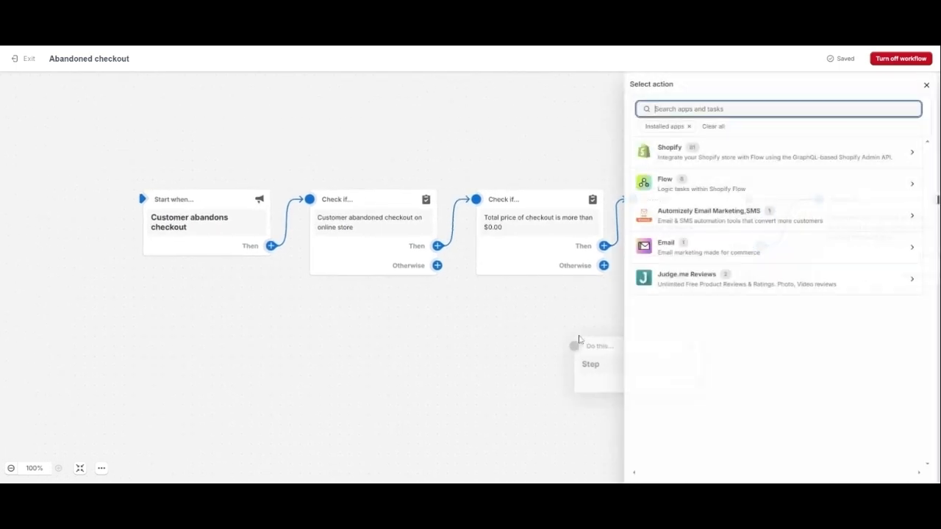
pyautogui.click(926, 86)
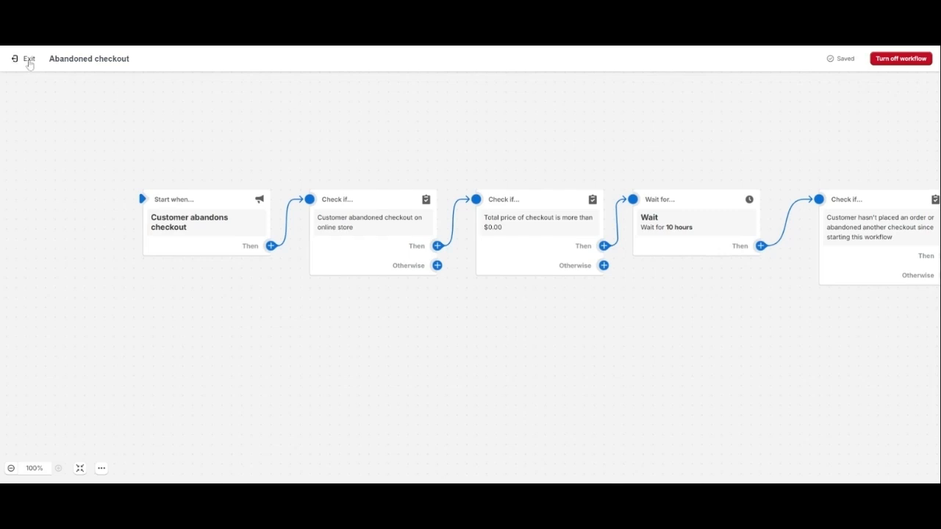
pyautogui.click(29, 62)
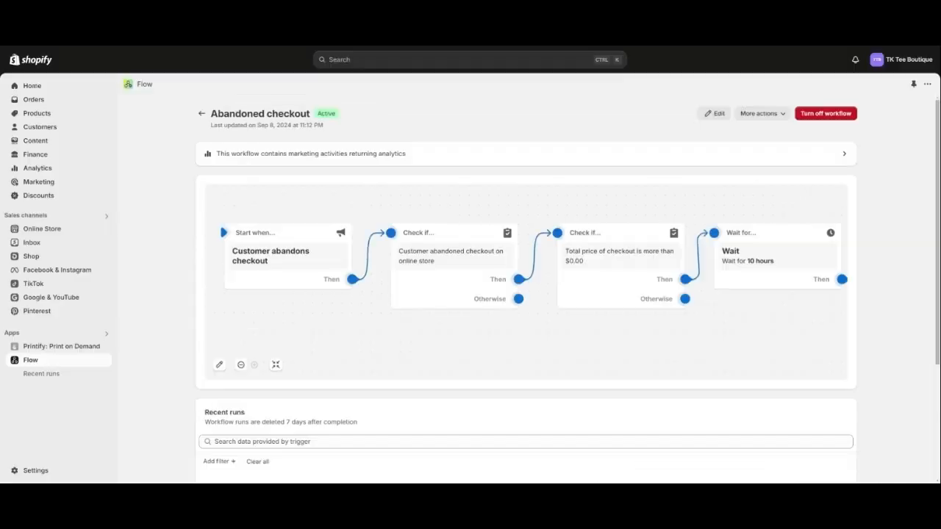